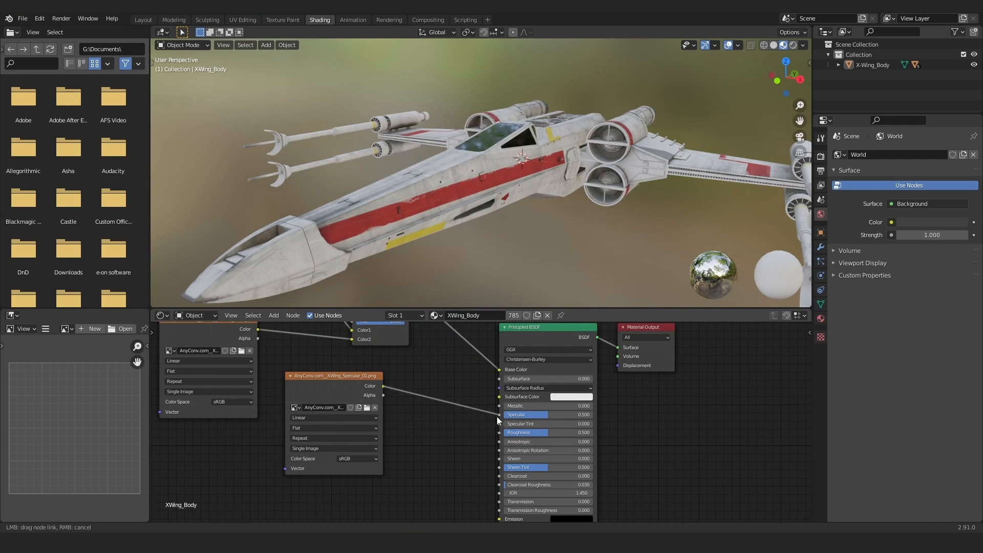
# Connect the specular texture to Specular and the reflection texture to Roughness on the XWing_Body Principled BSDF.
pyautogui.moveTo(352, 384)
pyautogui.mouseDown()
pyautogui.moveTo(361, 378)
pyautogui.moveTo(344, 364)
pyautogui.mouseUp()
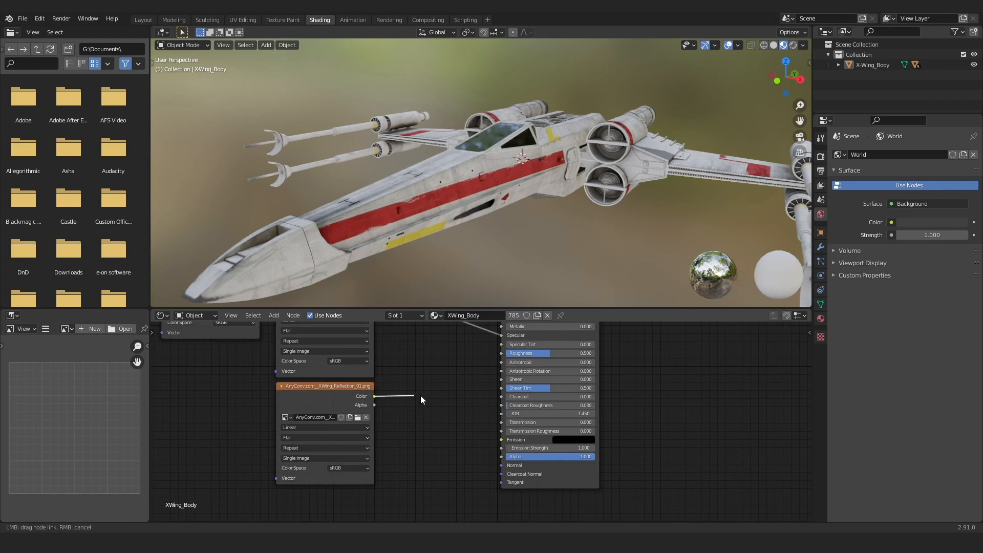
pyautogui.moveTo(374, 395)
pyautogui.mouseDown()
pyautogui.moveTo(487, 375)
pyautogui.moveTo(501, 354)
pyautogui.mouseUp()
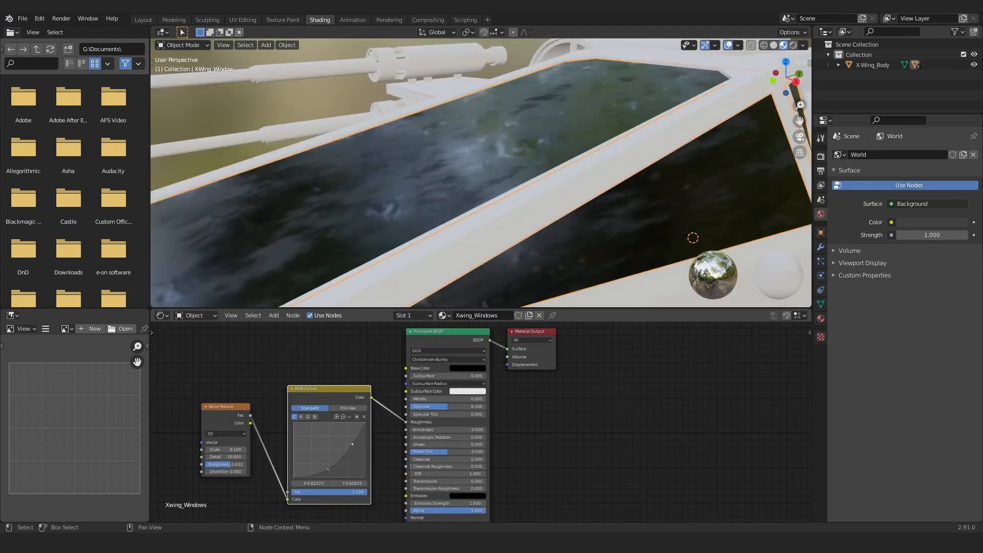
# Reshape the upper part of the RGB curve that drives the Xwing_Windows material's roughness.
pyautogui.moveTo(352, 444); pyautogui.dragTo(347, 440)
pyautogui.moveTo(440, 241)
pyautogui.mouseDown(button='middle')
pyautogui.moveTo(479, 224)
pyautogui.moveTo(554, 238)
pyautogui.moveTo(522, 229)
pyautogui.mouseUp(button='middle')
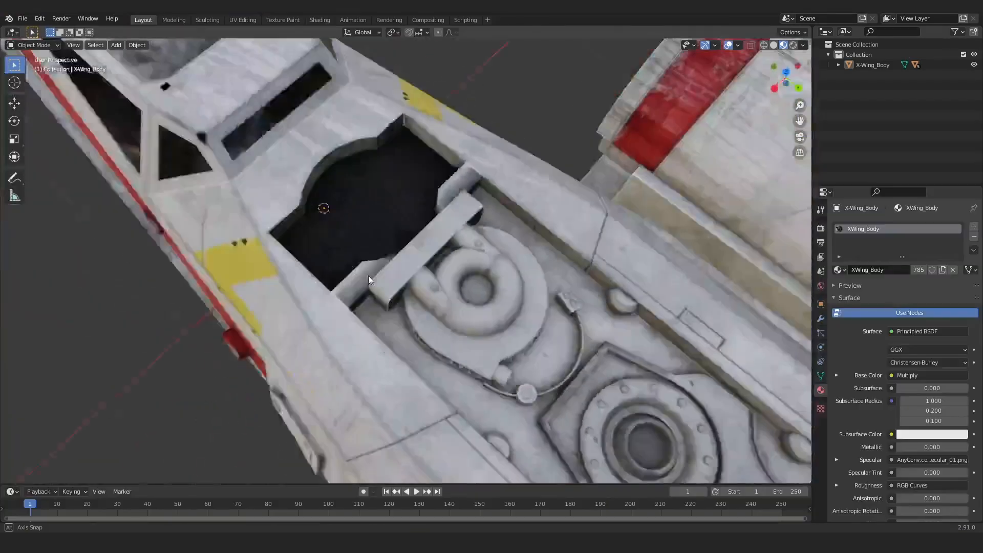
# Examine the textured X-Wing's rear deck, cockpit and fuselage from several angles and distances.
pyautogui.moveTo(367, 276); pyautogui.dragTo(155, 222, button='middle')
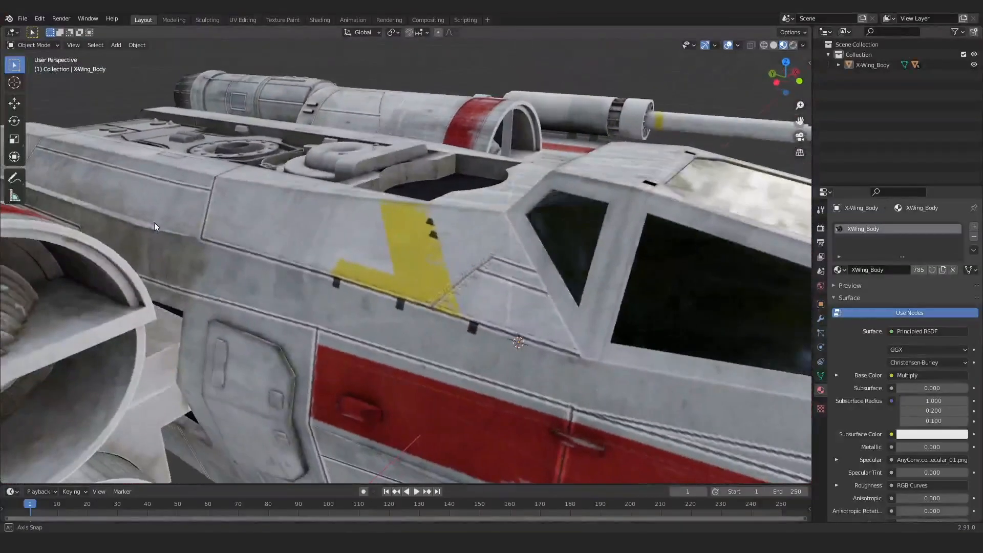
pyautogui.scroll(-6, 429, 204)
pyautogui.keyDown('alt'); pyautogui.moveTo(549, 221); pyautogui.dragTo(430, 199); pyautogui.keyUp('alt')
pyautogui.scroll(-3, 434, 235)
pyautogui.scroll(-2, 434, 235)
pyautogui.keyDown('alt'); pyautogui.moveTo(434, 235); pyautogui.dragTo(519, 209); pyautogui.keyUp('alt')
pyautogui.scroll(3, 491, 235)
pyautogui.scroll(6, 472, 260)
pyautogui.scroll(-6, 487, 268)
pyautogui.moveTo(517, 210)
pyautogui.mouseDown(button='middle')
pyautogui.moveTo(552, 193)
pyautogui.moveTo(519, 227)
pyautogui.mouseUp(button='middle')
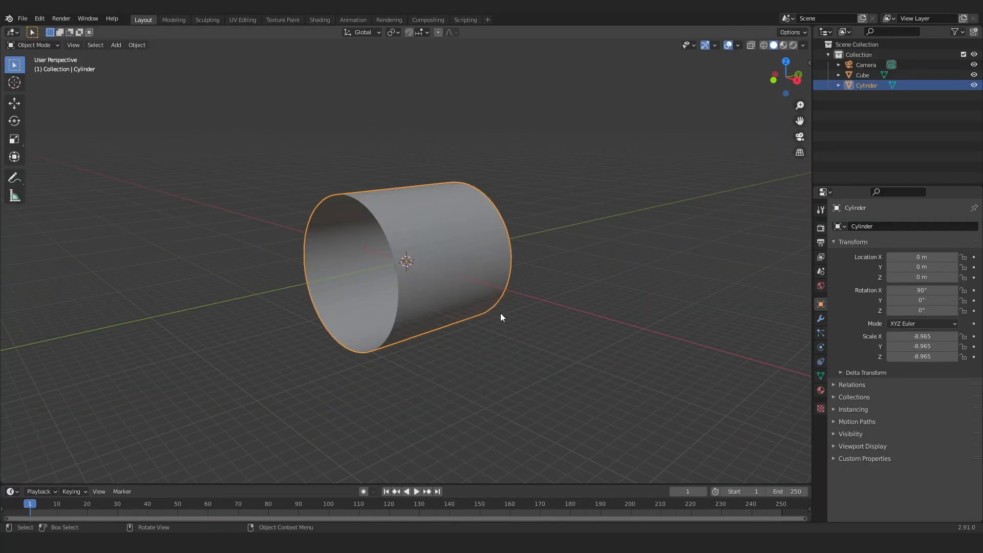
# Scale the open cylinder by 60 along the global Y axis to form a long tunnel.
pyautogui.press('s')
pyautogui.press('y')
pyautogui.press('6')
pyautogui.press('0')
pyautogui.press('Return')
pyautogui.moveTo(500, 313); pyautogui.dragTo(585, 302, button='middle')
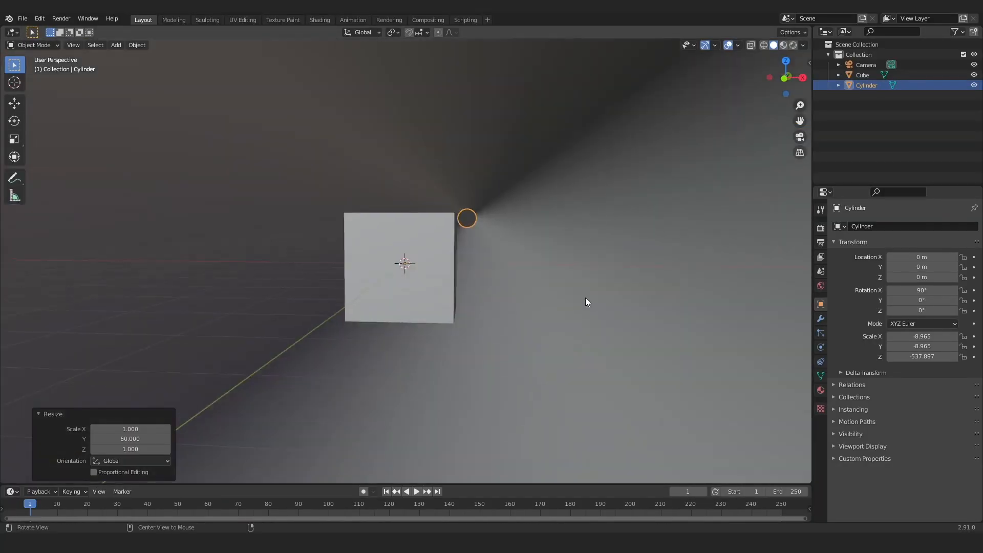
pyautogui.press('n')
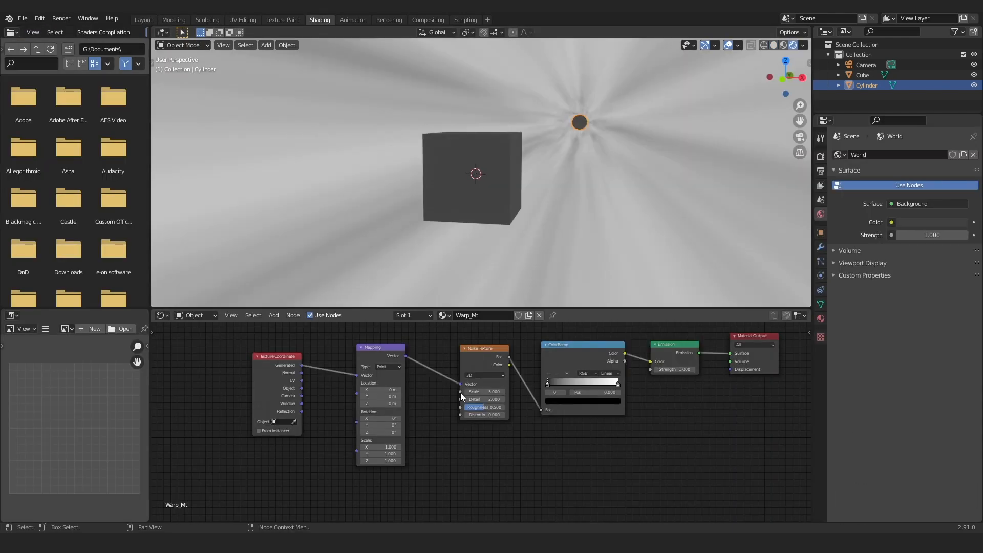
# Adjust the Warp_Mtl node settings and reposition the ColorRamp stops to shape the tunnel's noise pattern.
pyautogui.moveTo(378, 399); pyautogui.dragTo(455, 399)
pyautogui.rightClick(378, 399)
pyautogui.moveTo(375, 403); pyautogui.dragTo(390, 404)
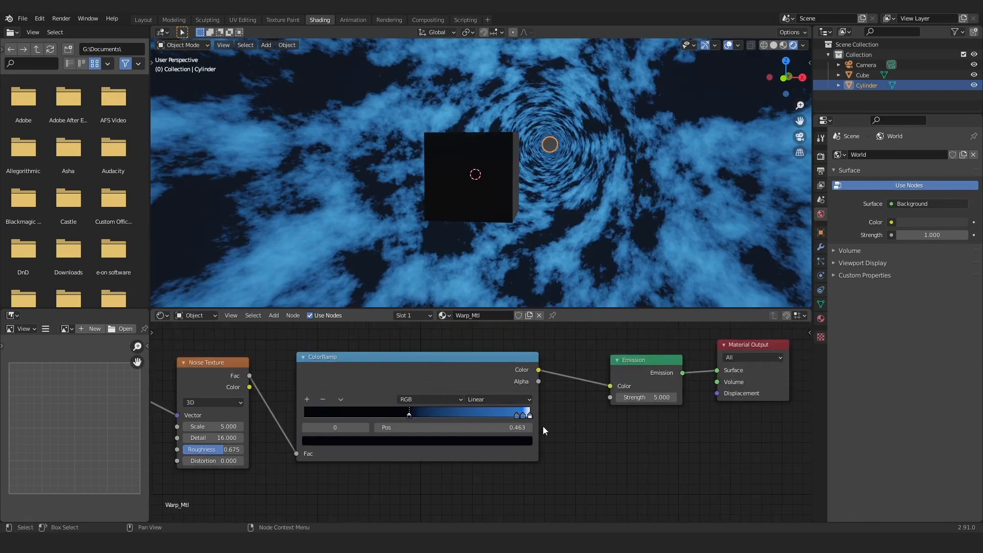
pyautogui.click(493, 416)
pyautogui.moveTo(491, 420); pyautogui.dragTo(493, 420)
pyautogui.moveTo(527, 416); pyautogui.dragTo(488, 418)
pyautogui.moveTo(473, 417); pyautogui.dragTo(416, 419)
pyautogui.moveTo(455, 419); pyautogui.dragTo(428, 419)
# Set the Emission strength of Warp_Mtl to 2.
pyautogui.doubleClick(646, 398)
pyautogui.write('2')
pyautogui.press('Return')
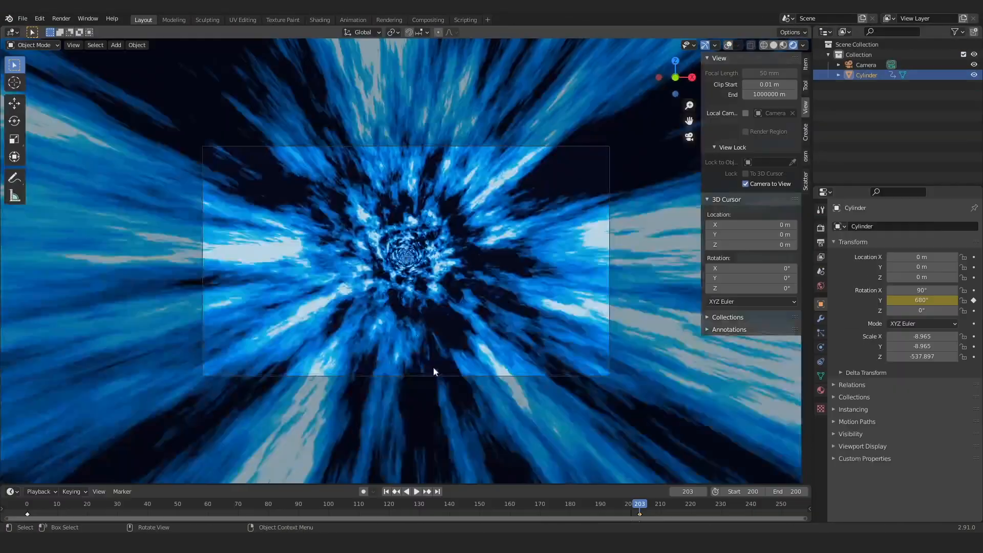
# Play and scrub the timeline to check the rotating warp tunnel animation.
pyautogui.click(417, 493)
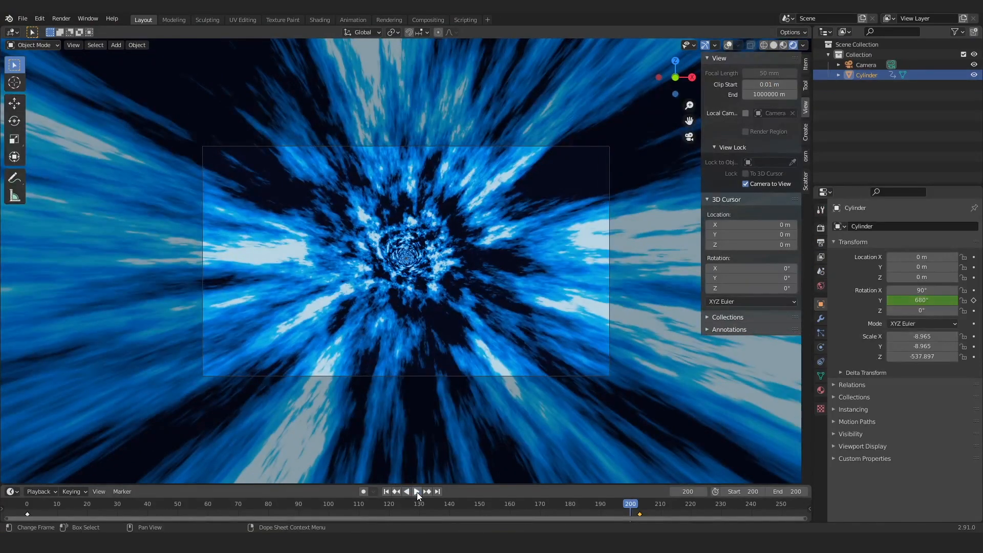
pyautogui.click(417, 492)
pyautogui.click(415, 493)
pyautogui.moveTo(425, 511); pyautogui.dragTo(162, 507)
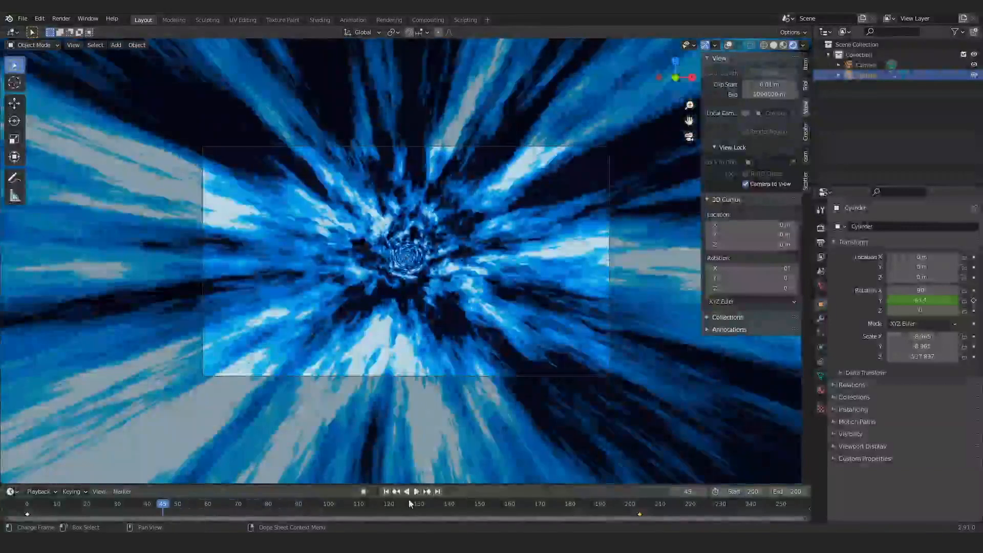
pyautogui.click(417, 493)
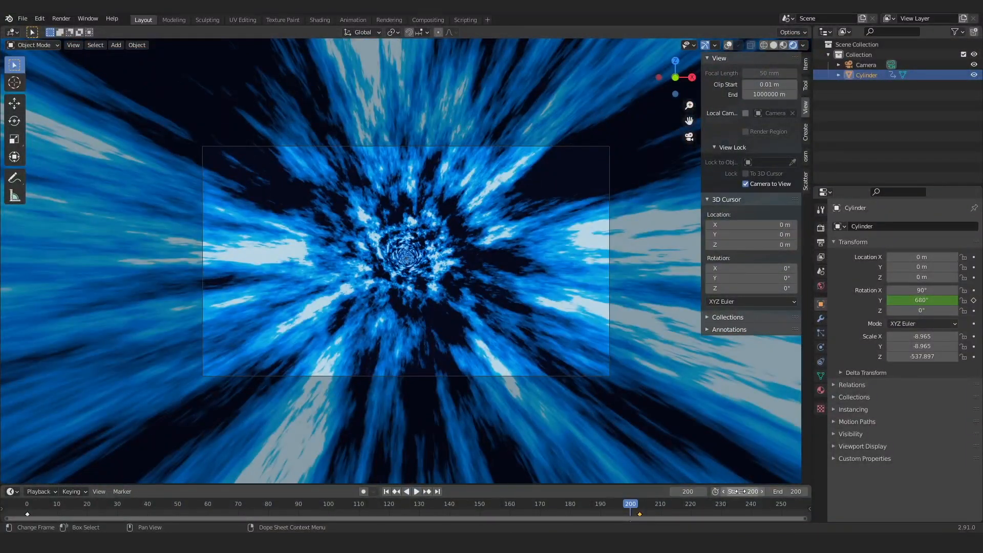
# Set the animation's start frame to 1 and play the tunnel animation.
pyautogui.write('1')
pyautogui.press('Return')
pyautogui.click(416, 492)
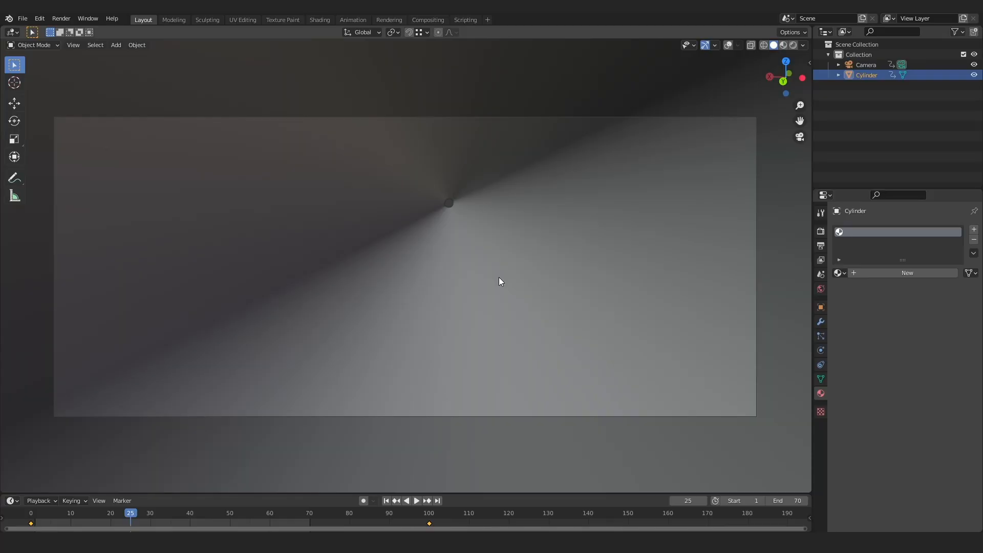
# Set the Emission strength of the sphere's Light material to 5.
pyautogui.moveTo(574, 261)
pyautogui.mouseDown(button='middle')
pyautogui.moveTo(518, 318)
pyautogui.moveTo(502, 321)
pyautogui.mouseUp(button='middle')
pyautogui.scroll(-5, 559, 277)
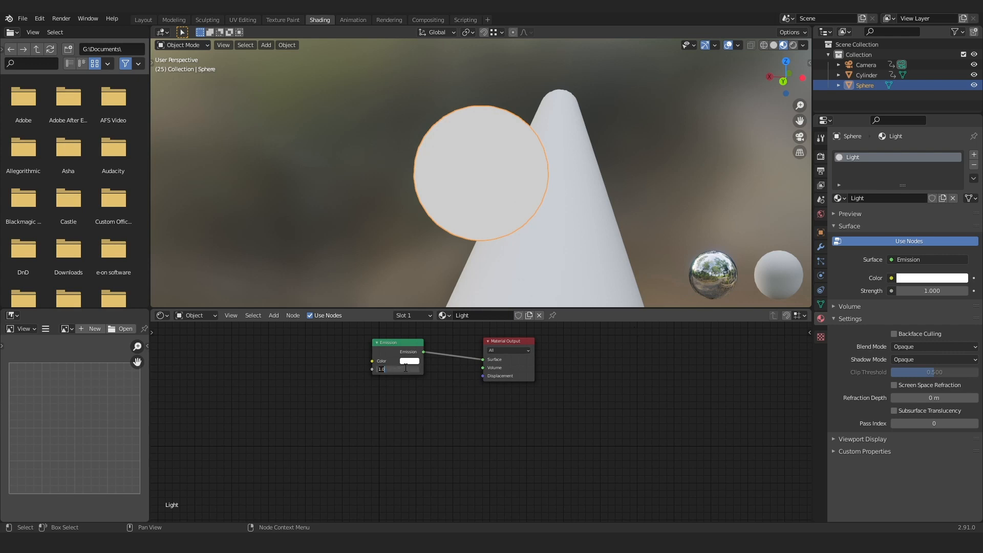
pyautogui.write('5')
pyautogui.press('Return')
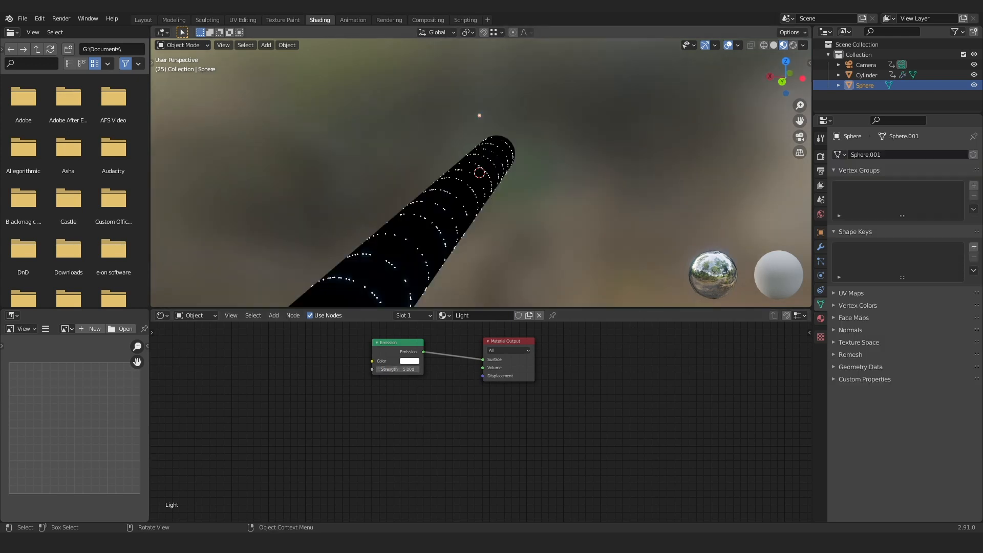
# Stretch the sphere along the Y axis into a long streak and preview it through the camera with rendered shading.
pyautogui.press('s')
pyautogui.press('y')
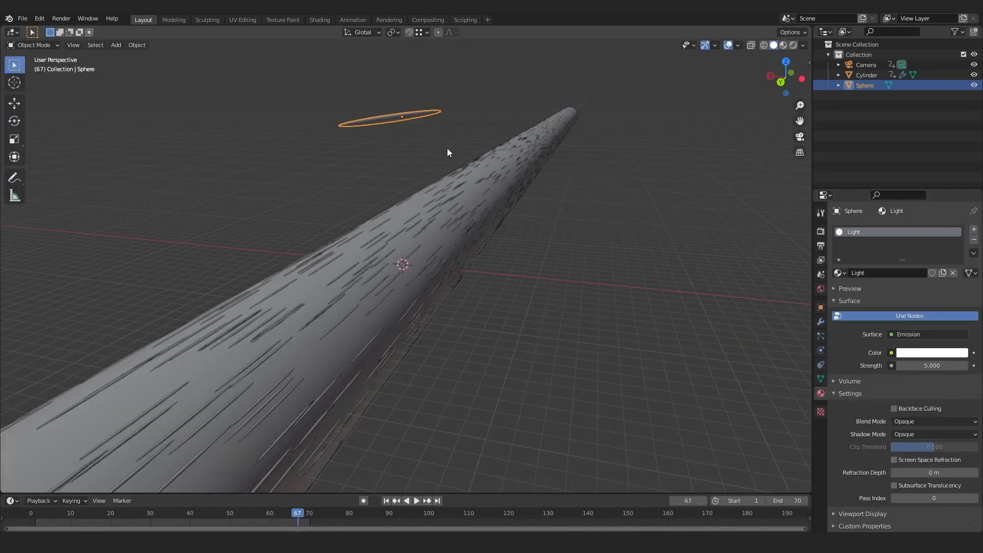
pyautogui.click(800, 136)
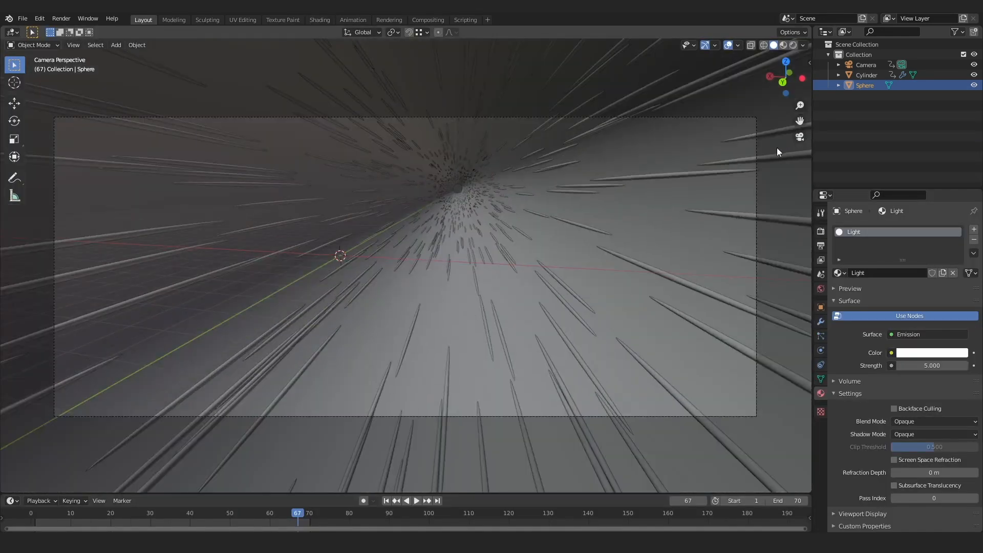
pyautogui.click(793, 45)
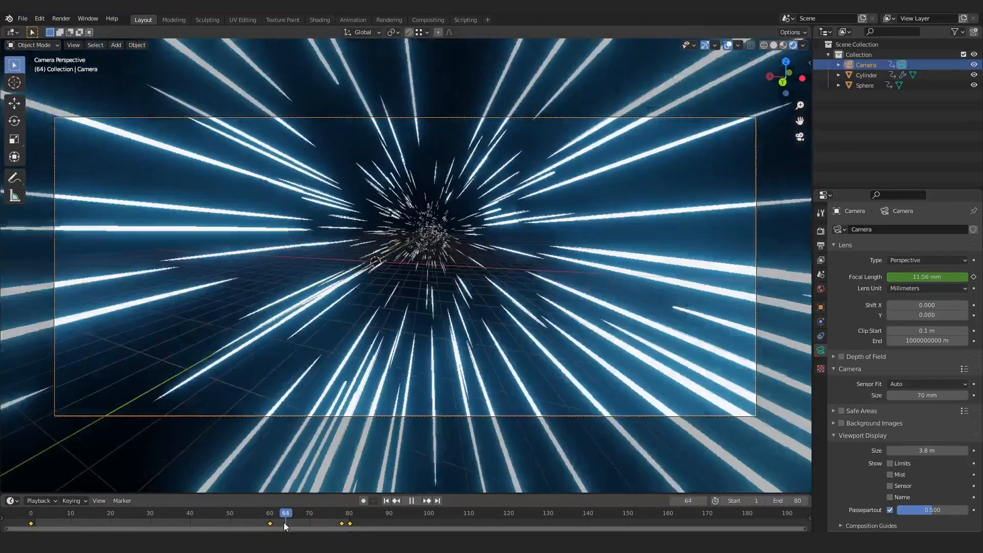
# Go to frame 60, select the Cylinder and play the star-streak animation.
pyautogui.moveTo(284, 523); pyautogui.dragTo(270, 524)
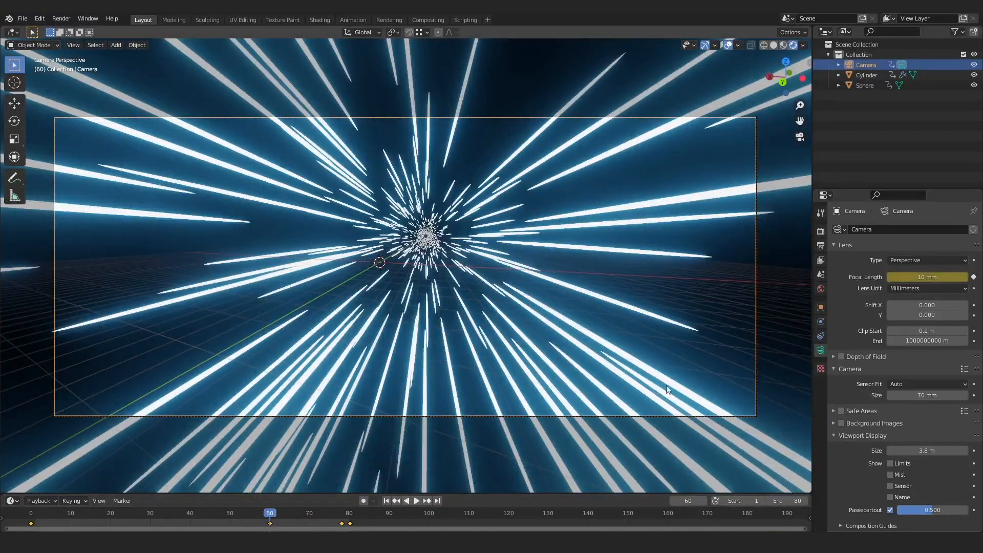
pyautogui.click(866, 76)
pyautogui.click(418, 501)
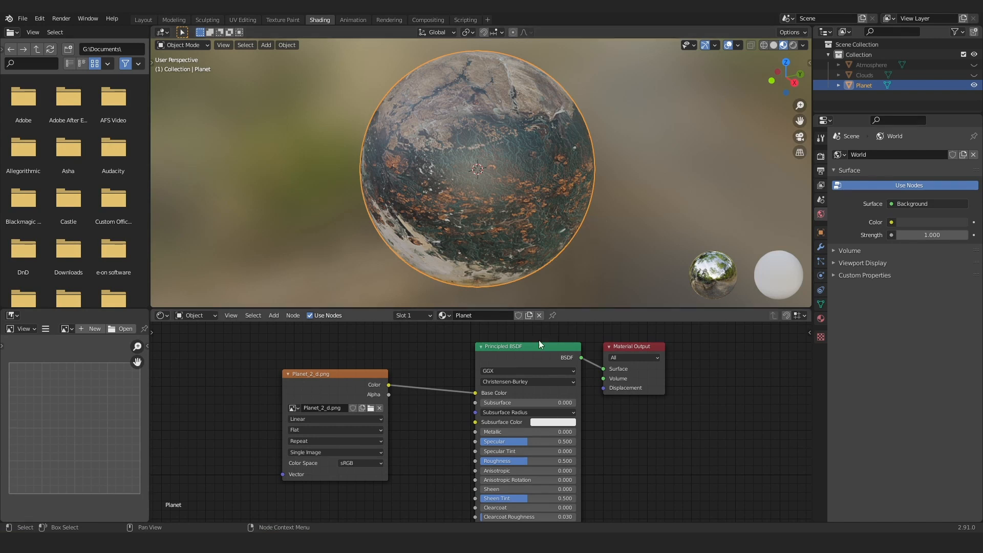
# Raise the Planet material's roughness and drive the Clouds material's Alpha from its ColorRamp colour.
pyautogui.moveTo(526, 461); pyautogui.dragTo(564, 461)
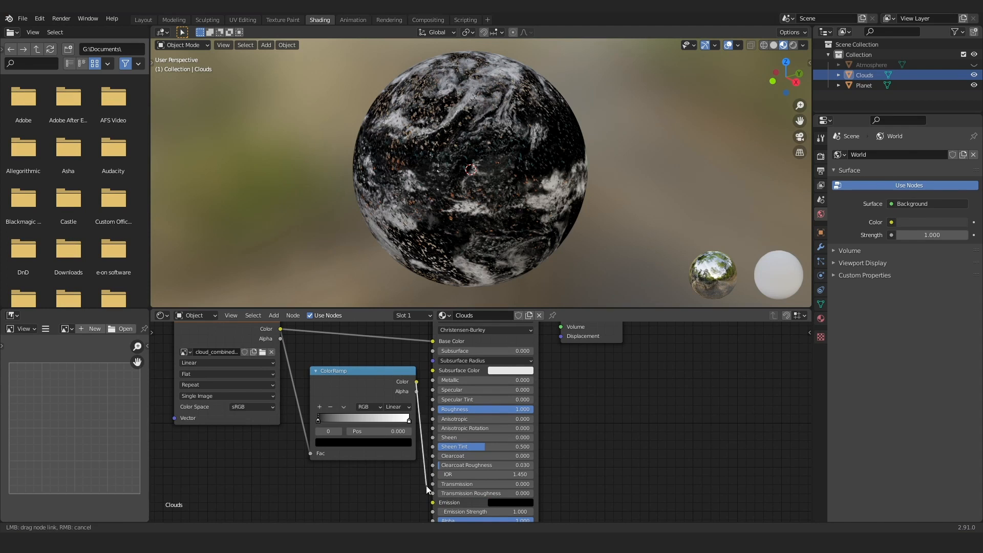
pyautogui.moveTo(426, 486); pyautogui.dragTo(431, 518)
pyautogui.moveTo(389, 377); pyautogui.dragTo(379, 380)
pyautogui.keyDown('shift'); pyautogui.moveTo(355, 367); pyautogui.dragTo(371, 349, button='middle'); pyautogui.keyUp('shift')
pyautogui.moveTo(327, 407); pyautogui.dragTo(324, 407)
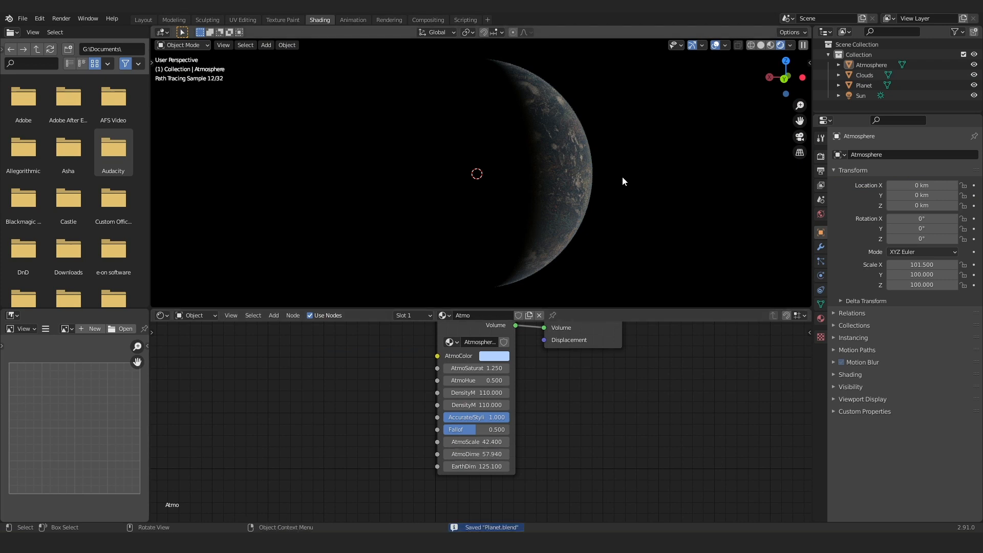
# Set the planet scene's world background colour to black.
pyautogui.moveTo(623, 179)
pyautogui.mouseDown(button='middle')
pyautogui.moveTo(618, 187)
pyautogui.moveTo(549, 196)
pyautogui.mouseUp(button='middle')
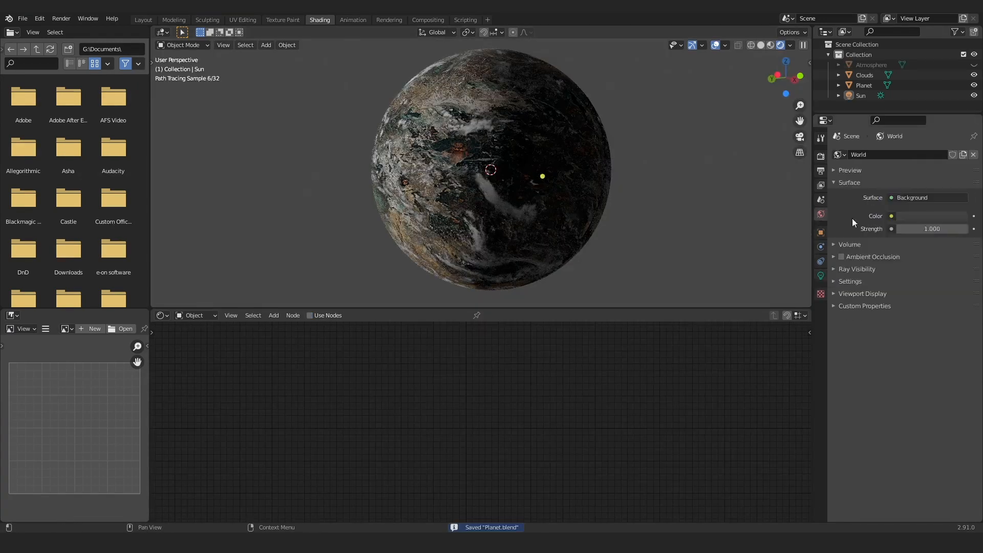
pyautogui.click(929, 215)
pyautogui.moveTo(960, 132); pyautogui.dragTo(961, 153)
pyautogui.click(961, 155)
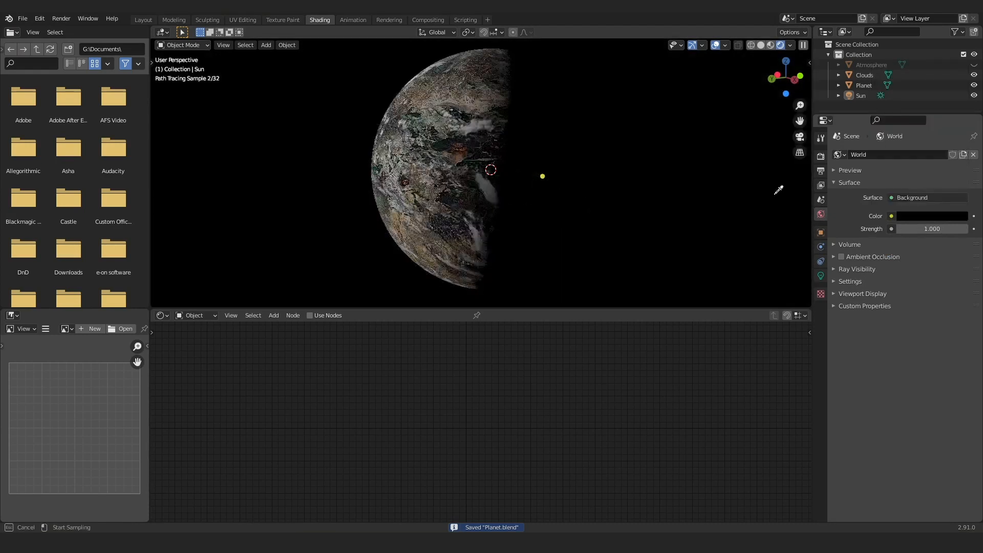
pyautogui.click(686, 199)
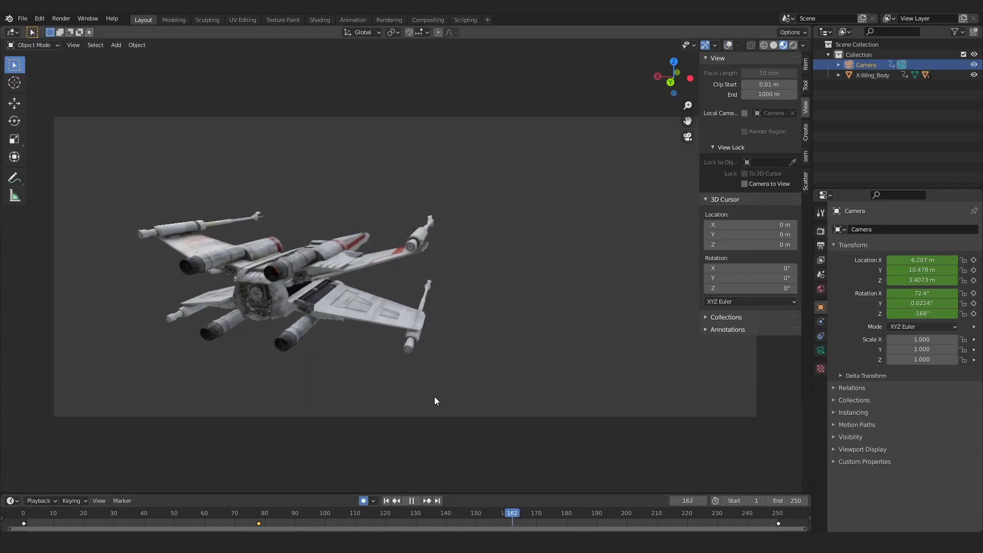
# Check the X-Wing tunnel animation at frame 74 and look through the Cylinder's material settings.
pyautogui.click(492, 348)
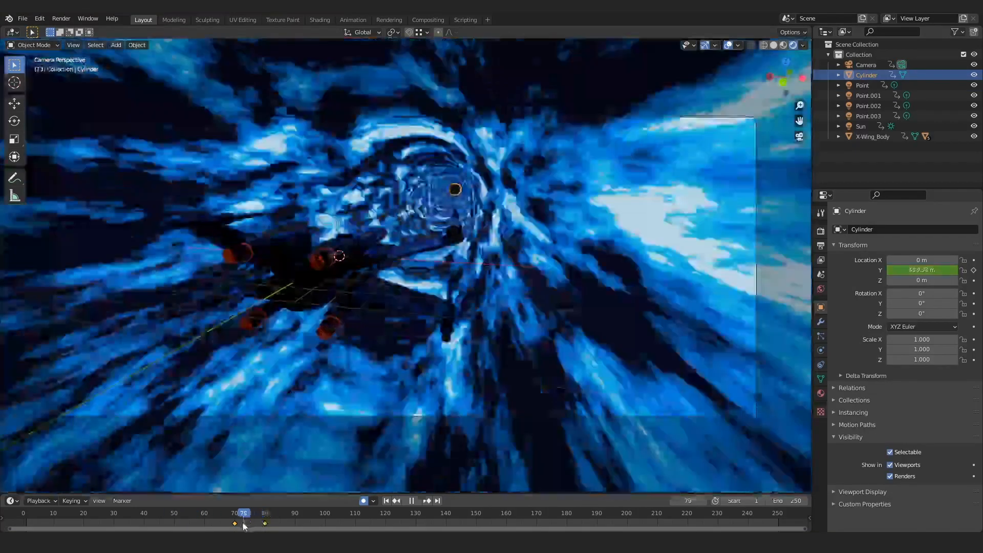
pyautogui.click(247, 522)
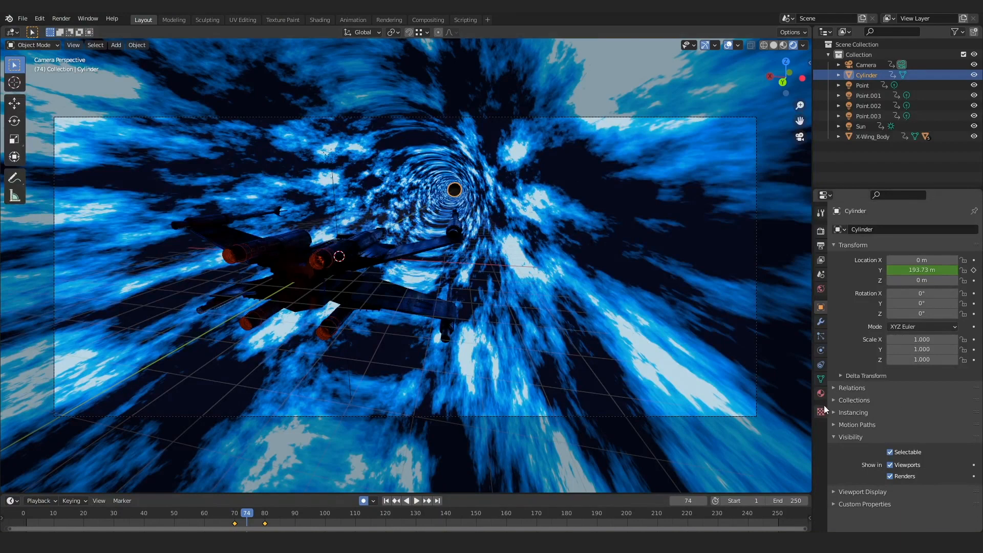
pyautogui.click(821, 393)
pyautogui.scroll(-10, 863, 448)
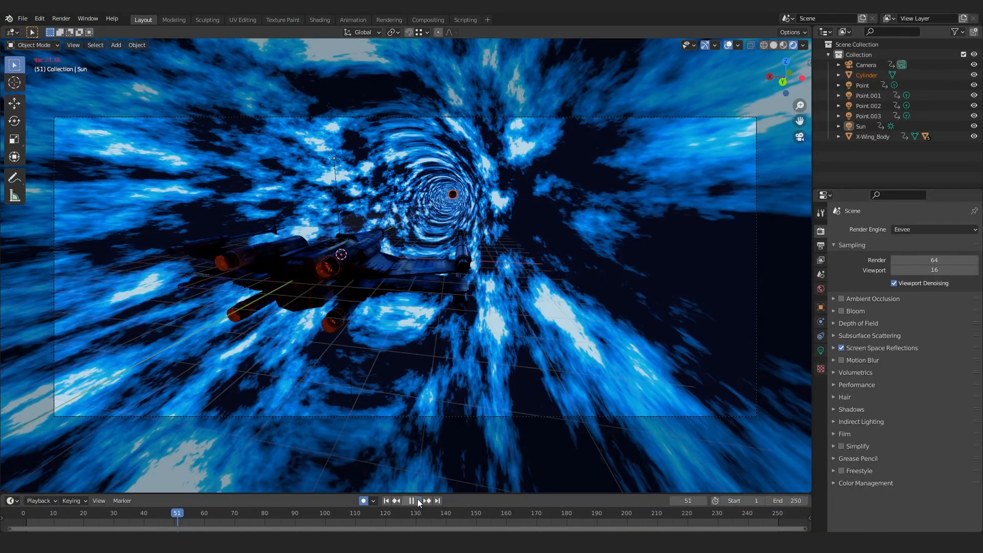
# Change the Cylinder's Y location at frame 80 of the X-Wing scene.
pyautogui.click(417, 500)
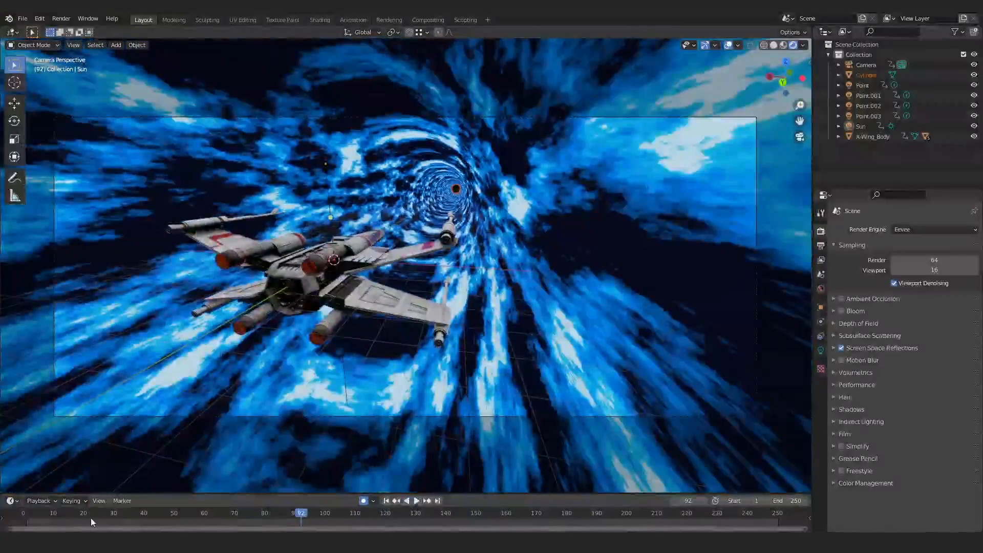
pyautogui.click(35, 518)
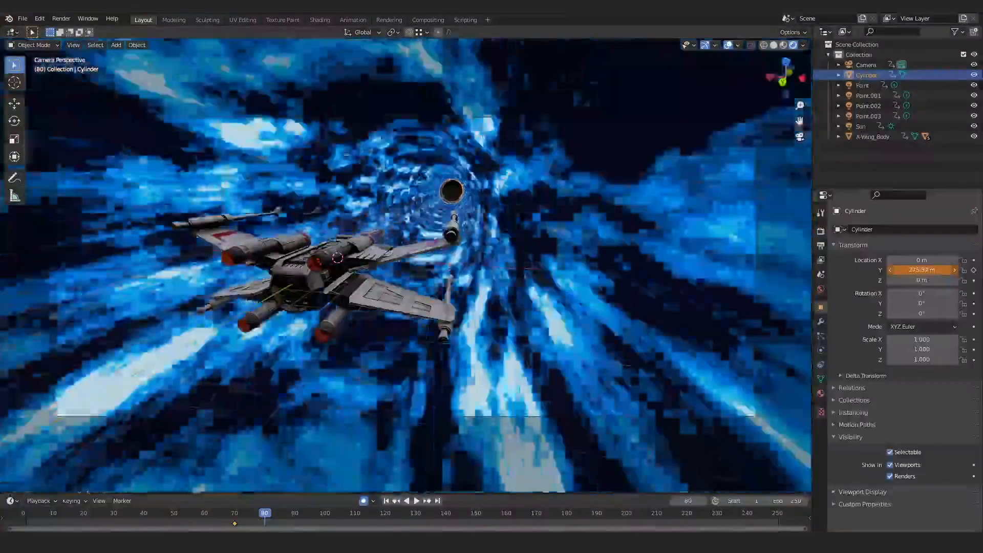
pyautogui.moveTo(921, 270); pyautogui.dragTo(903, 269)
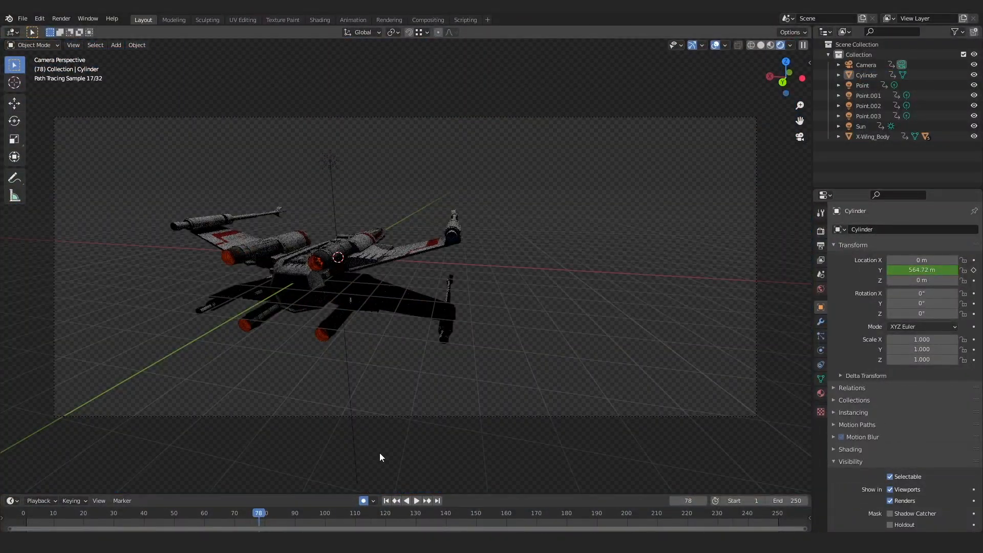
# At frame 92, select the Sun light above the X-Wing and aim it in a new direction.
pyautogui.moveTo(276, 515); pyautogui.dragTo(302, 512)
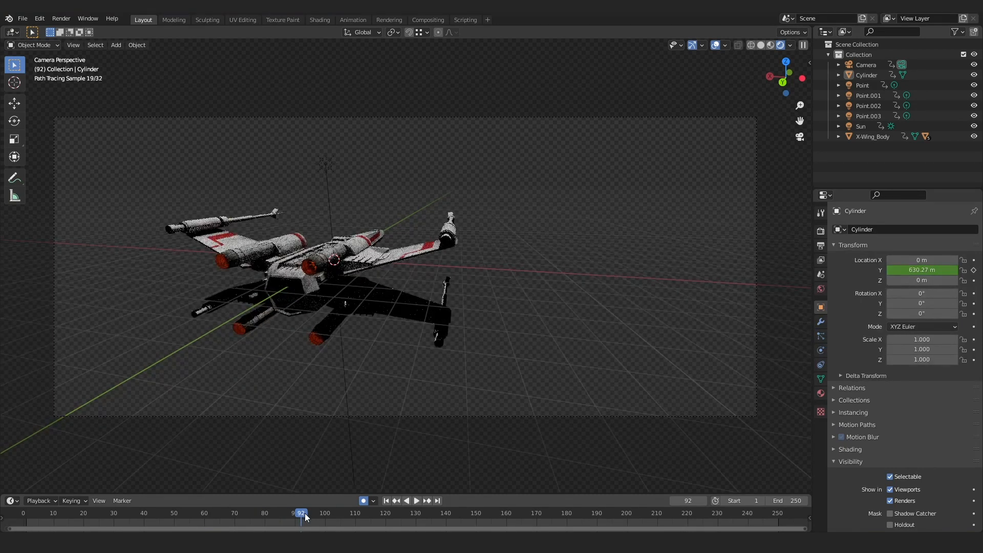
pyautogui.click(325, 161)
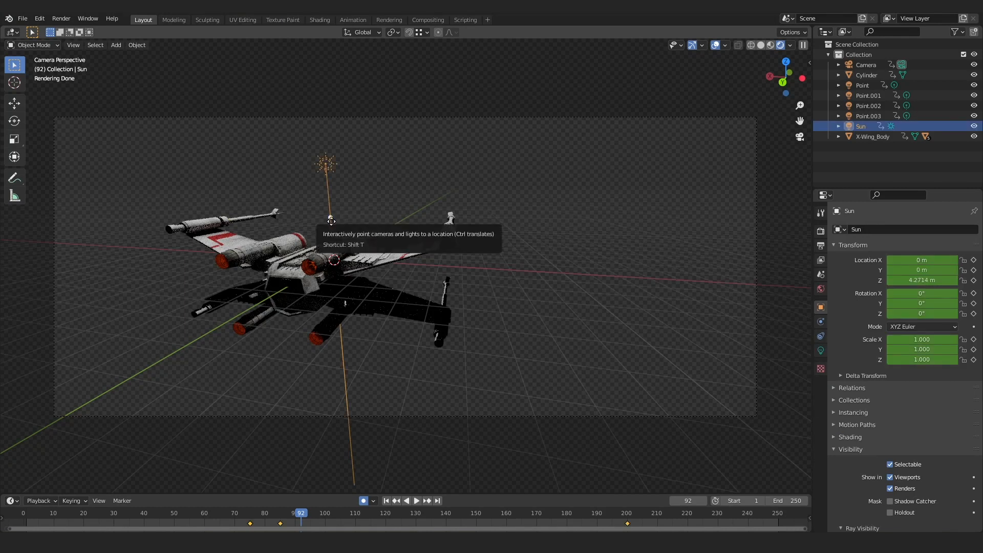
pyautogui.moveTo(331, 220); pyautogui.dragTo(456, 270)
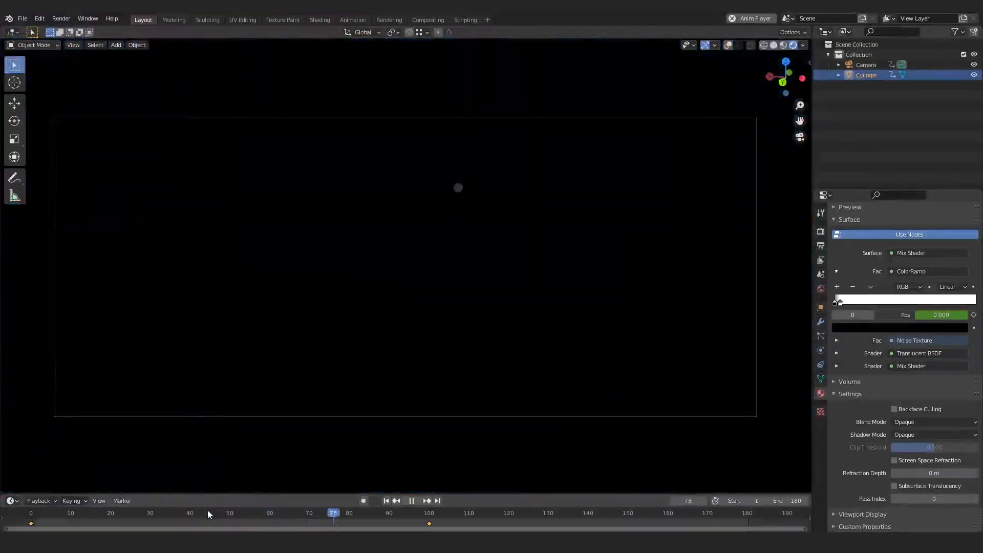
# Scrub back through the tunnel's dissolve animation toward its first frames.
pyautogui.click(154, 511)
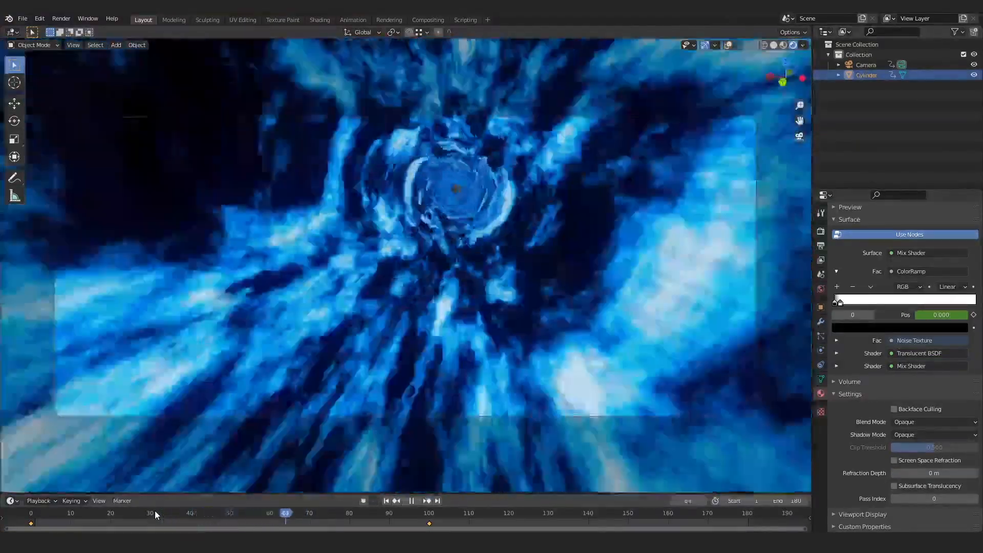
pyautogui.moveTo(155, 511); pyautogui.dragTo(1, 517)
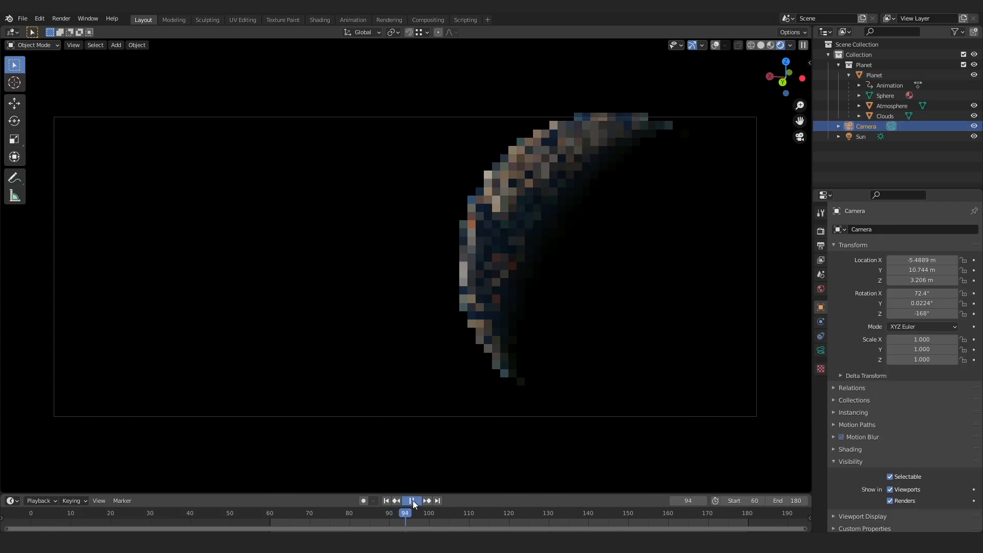
# Play and scrub the planet animation around frames 60 to 70 to check the planet's entrance.
pyautogui.moveTo(275, 513); pyautogui.dragTo(308, 515)
pyautogui.click(416, 501)
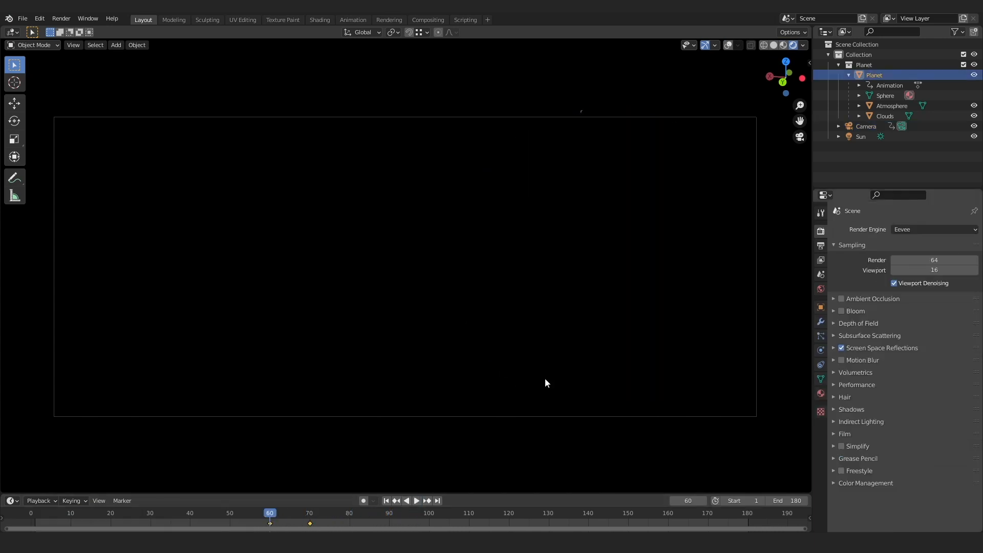
pyautogui.click(418, 500)
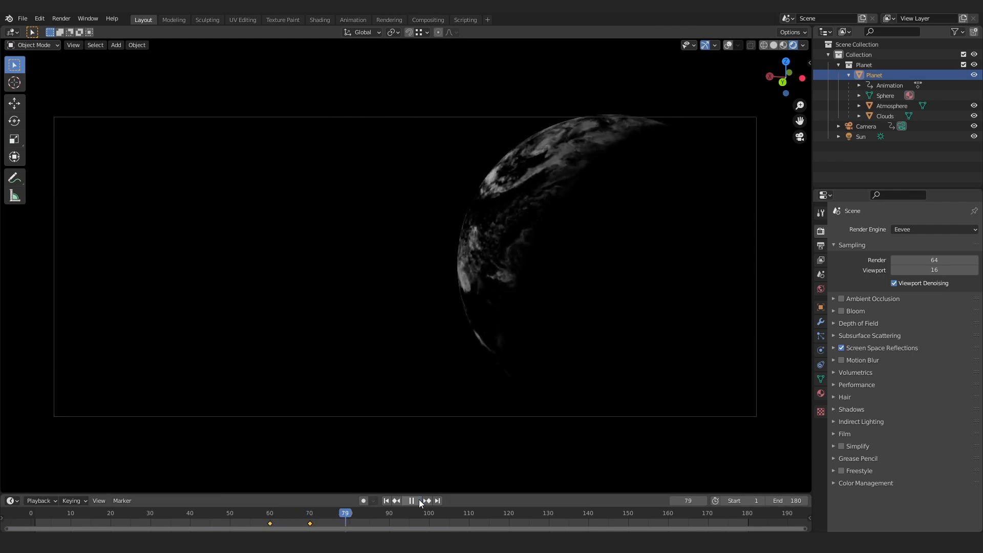
pyautogui.click(261, 519)
pyautogui.click(264, 517)
pyautogui.click(265, 518)
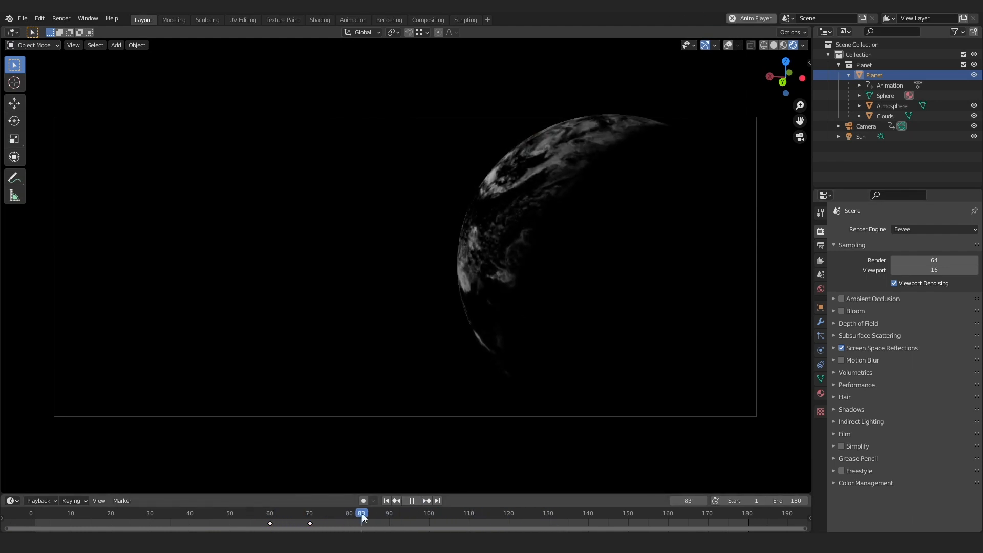